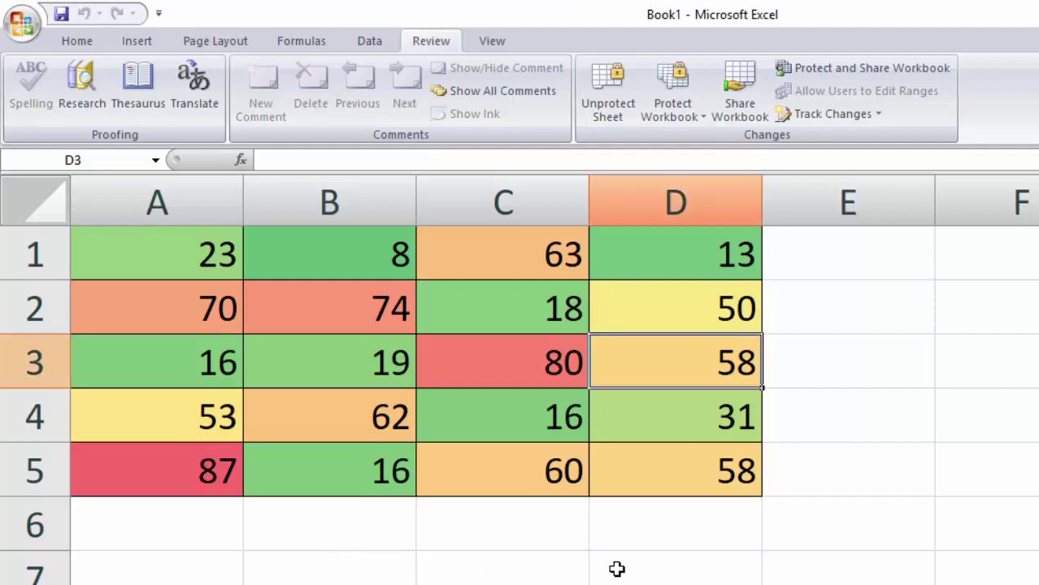
Step: Select cells around the protected grid: C7, the number block, D5, C5 and C4
click(571, 564)
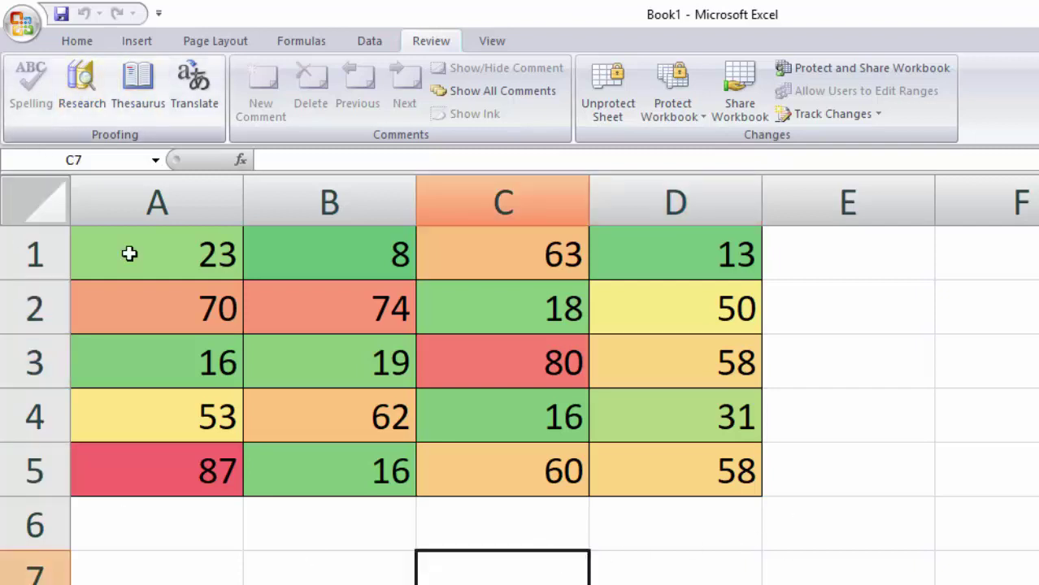
mouse_move(147, 256)
mouse_down()
mouse_move(663, 445)
mouse_move(708, 475)
mouse_up()
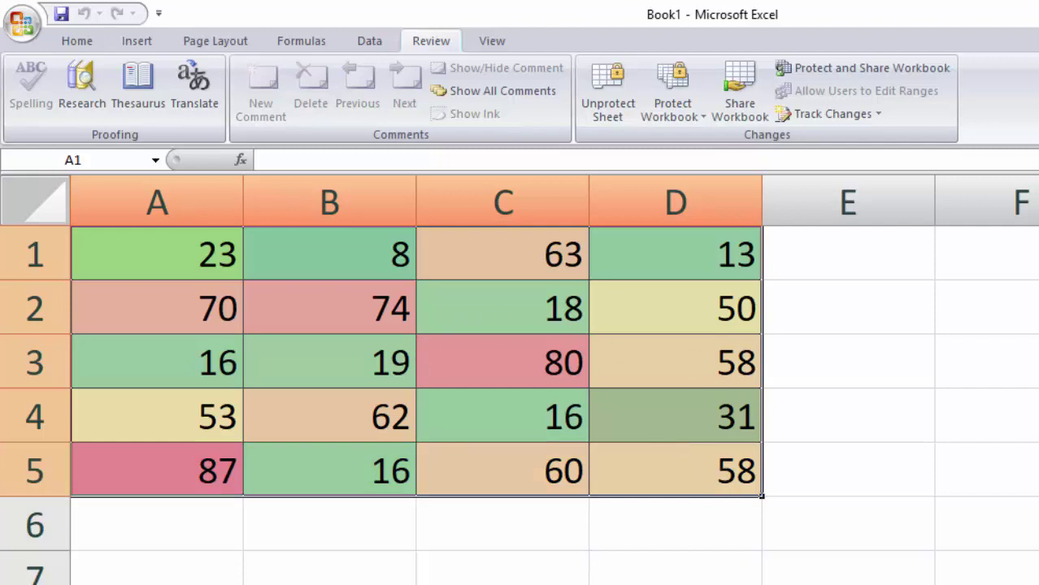
click(587, 577)
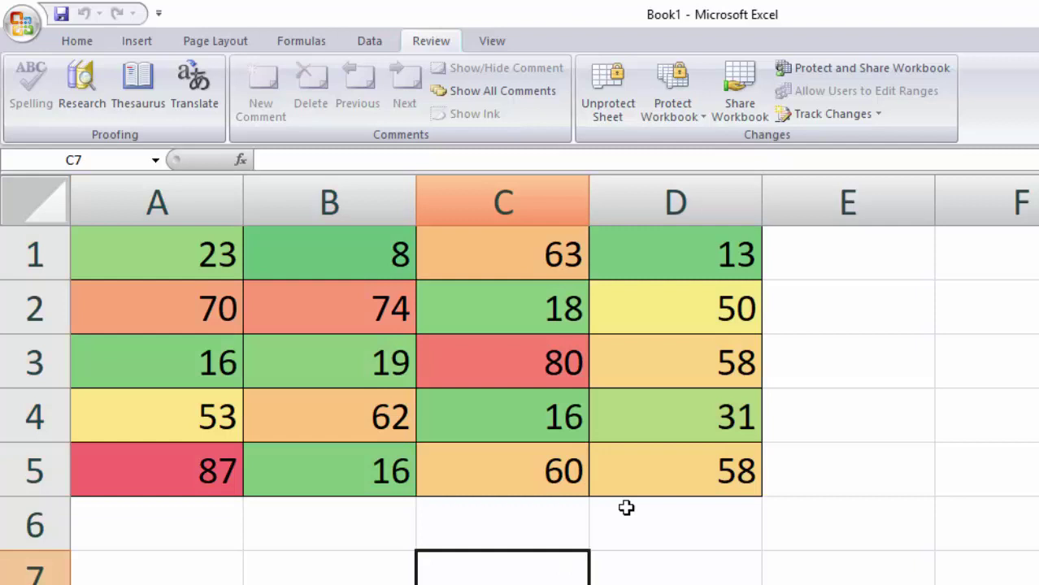
click(703, 481)
click(550, 474)
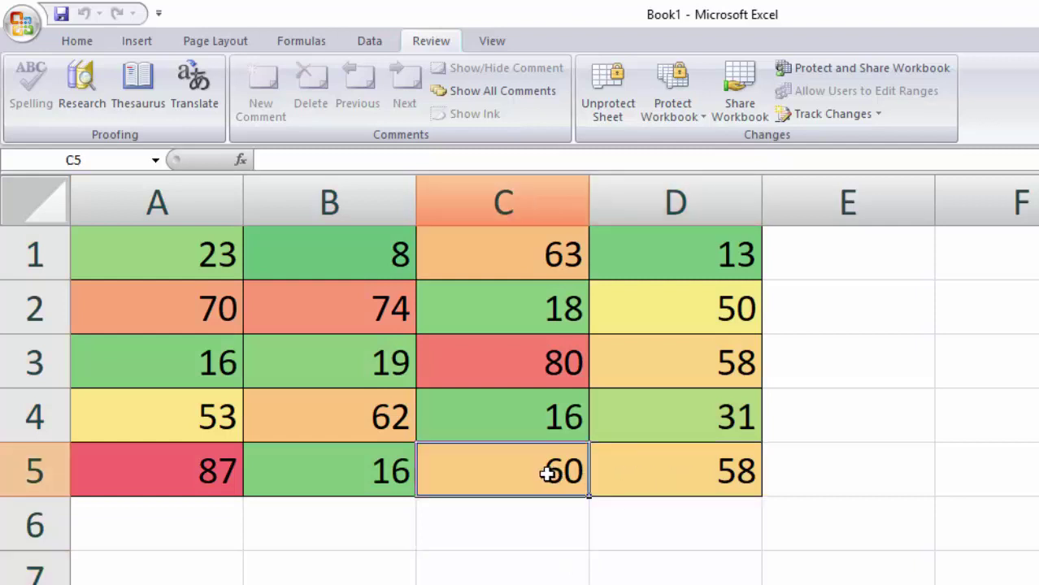
click(511, 411)
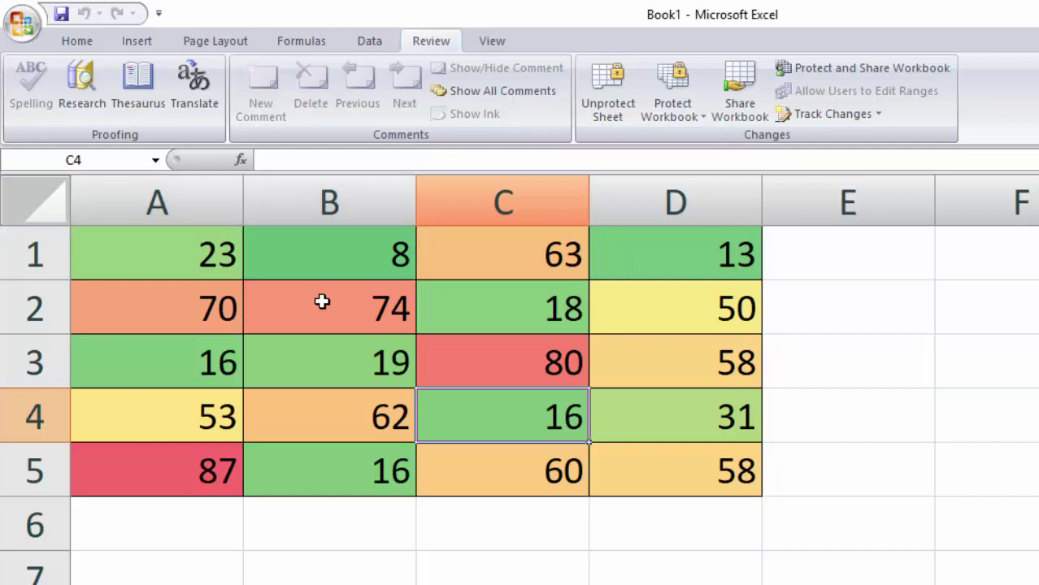
Step: Unprotect the whole sheet with its password, then open A1 to view its formula
click(45, 209)
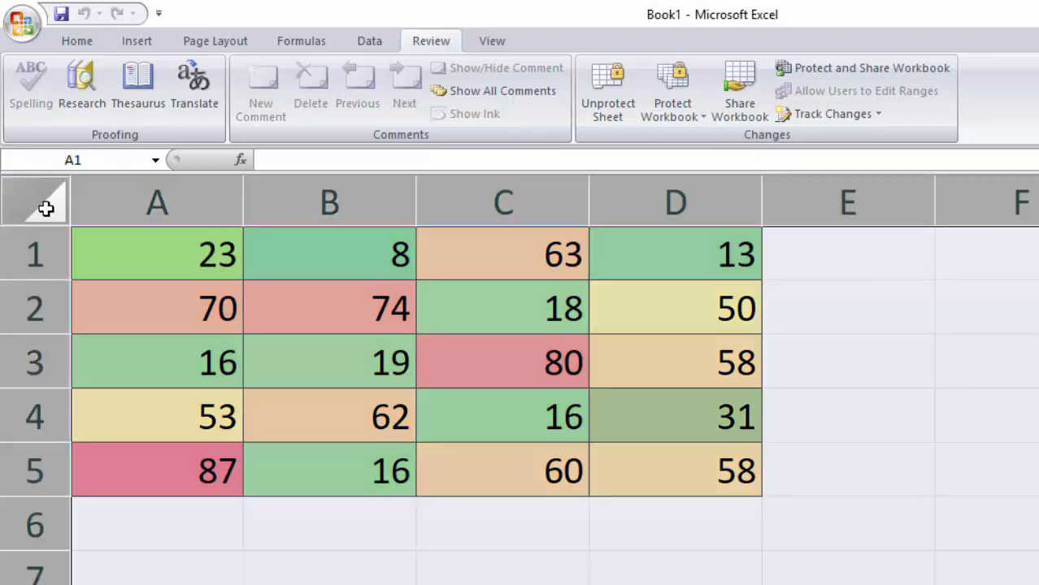
click(592, 78)
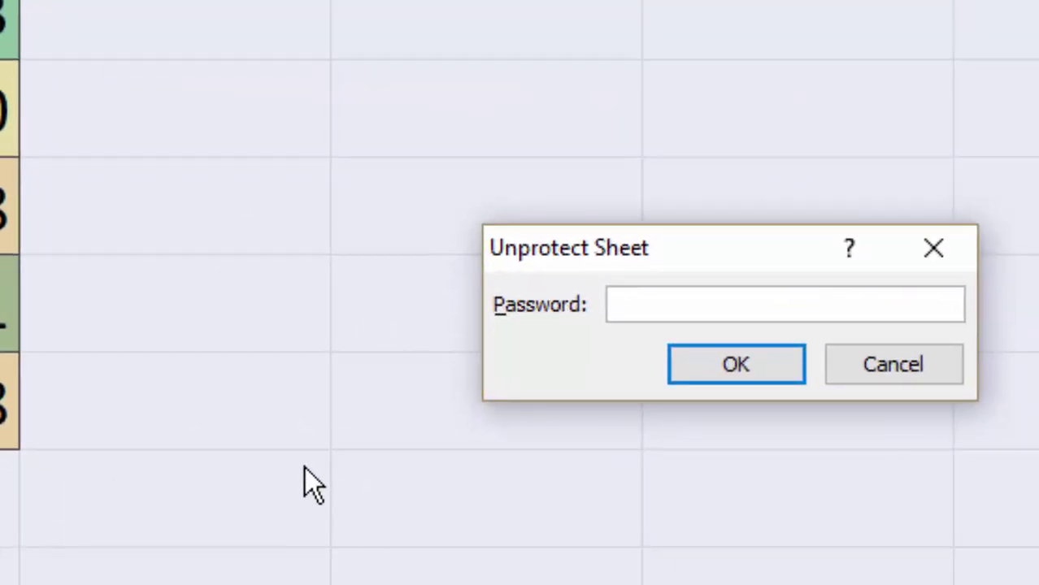
key(Return)
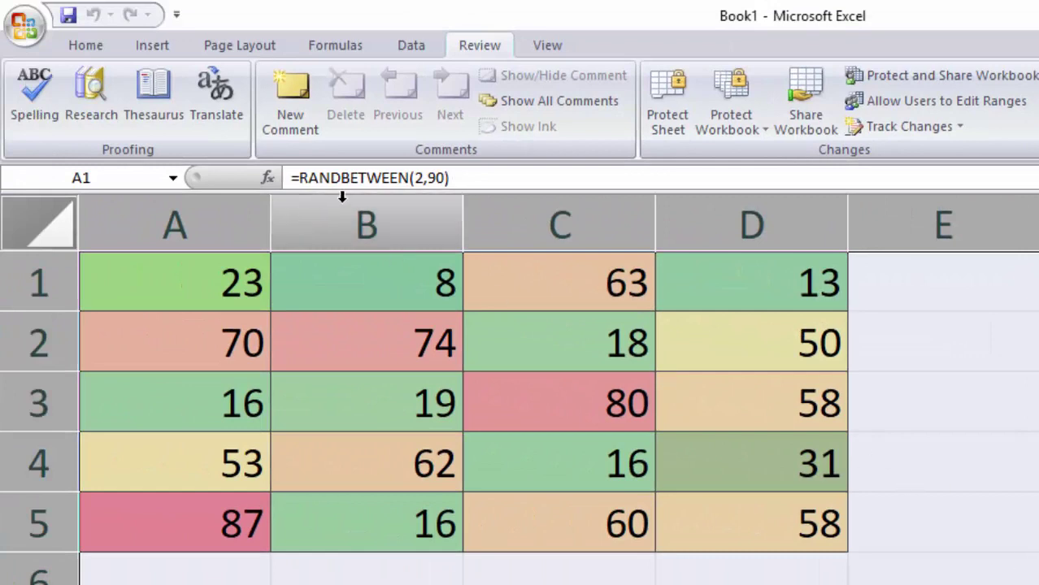
click(142, 280)
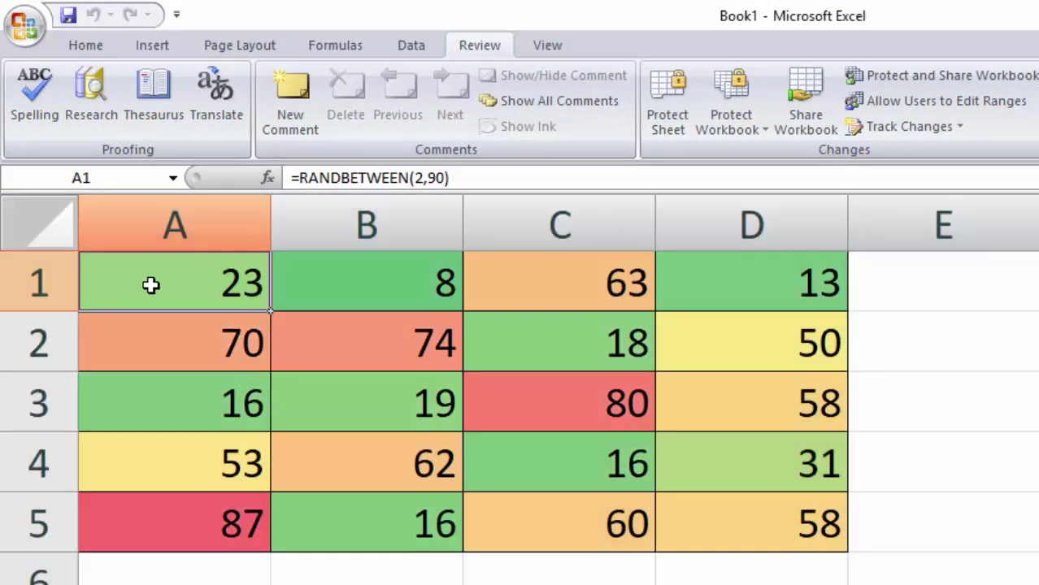
double_click(150, 284)
key(Return)
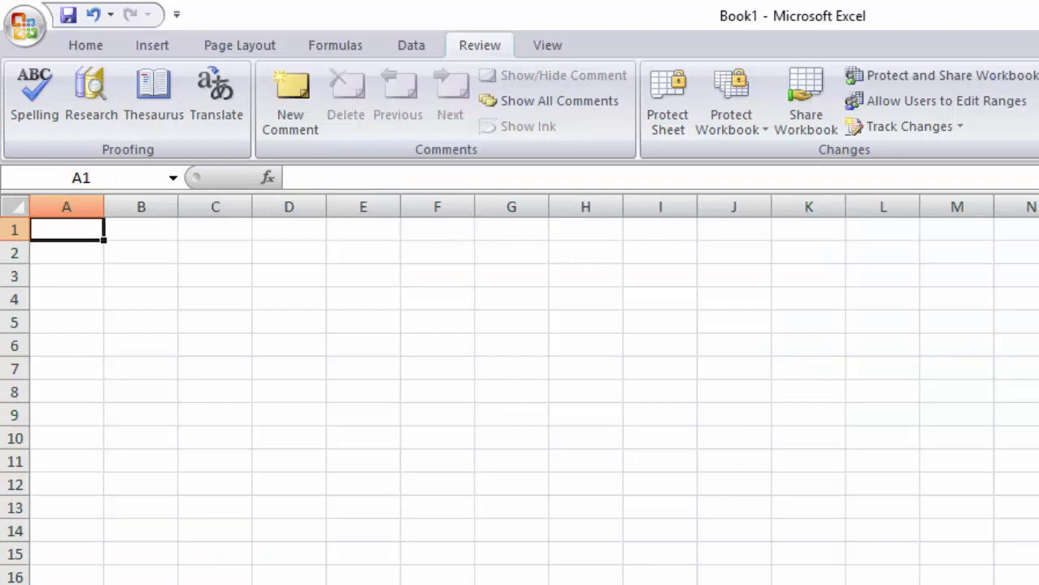
Step: Enter =RANDBETWEEN(2,90) in cell A1 using the RANDBETWEEN autocomplete suggestion
ctrl+scroll(519, 390, up, 5)
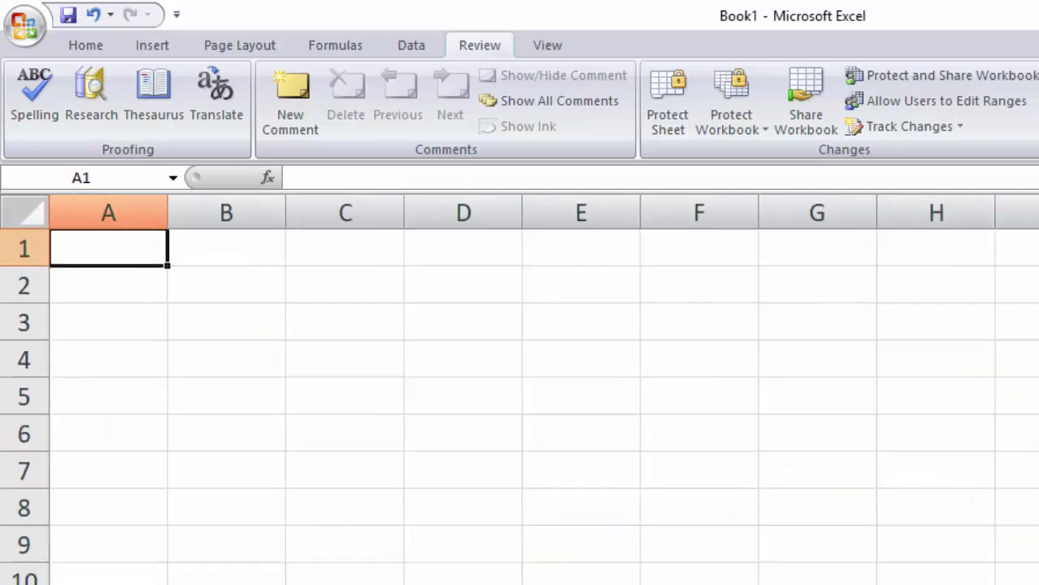
text(=)
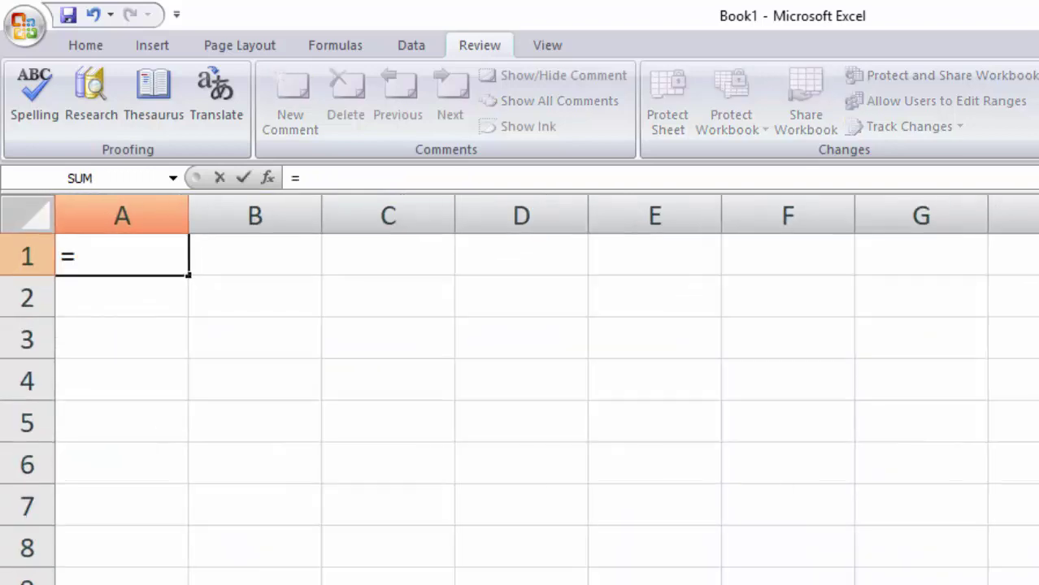
text(rand)
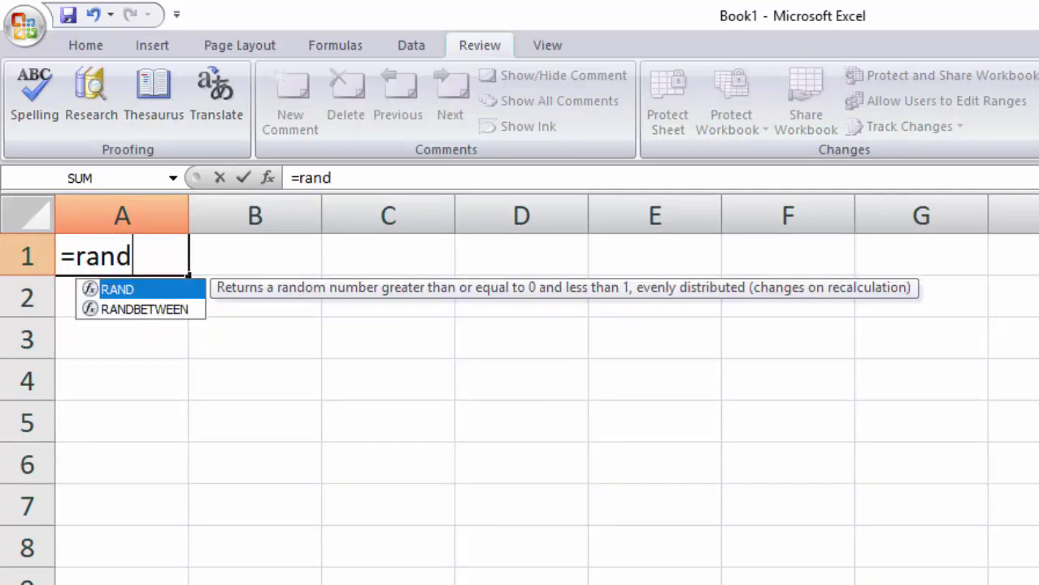
key(Down)
key(Tab)
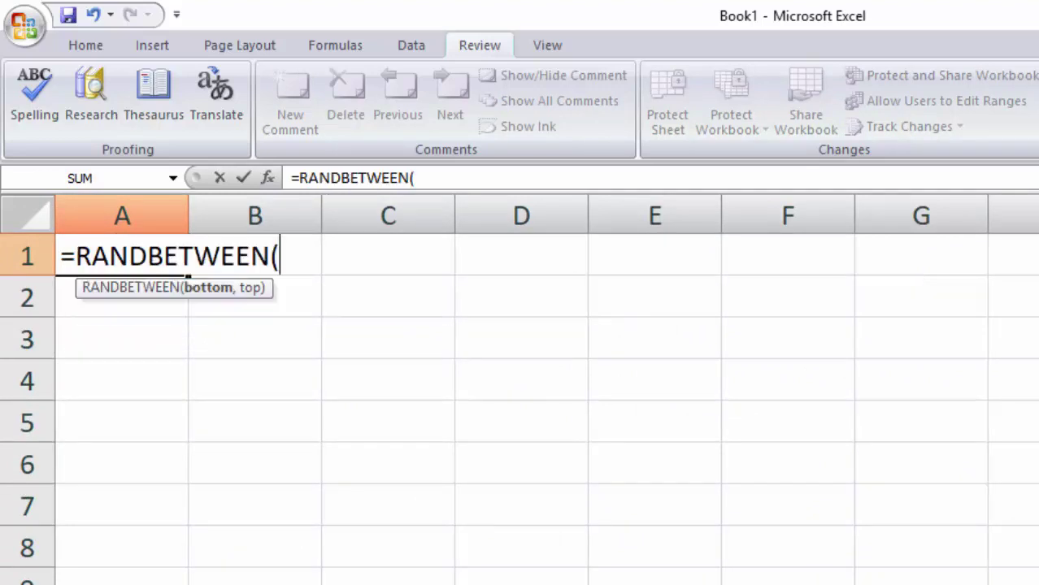
text(2,90)
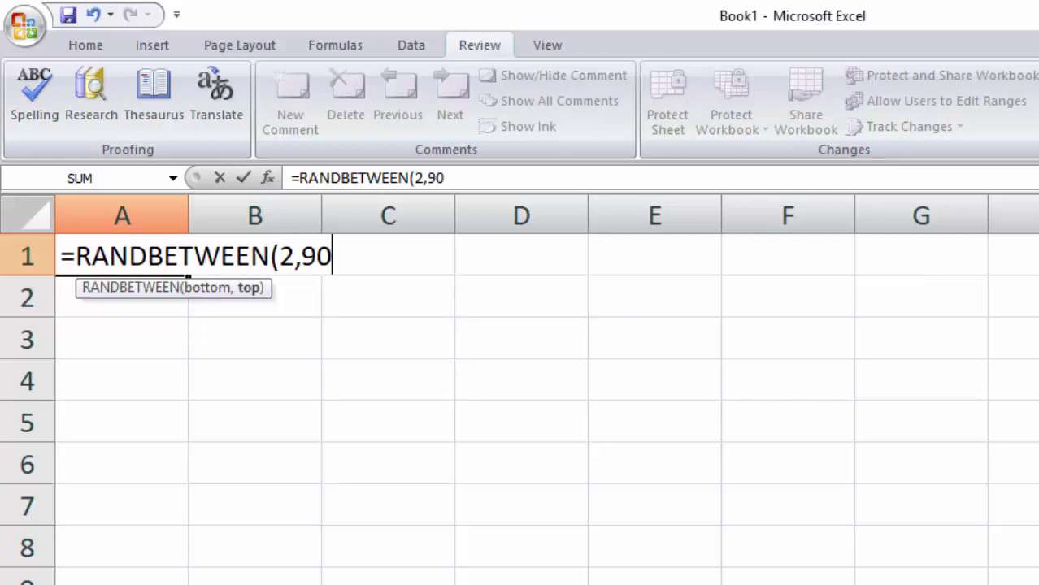
key(Return)
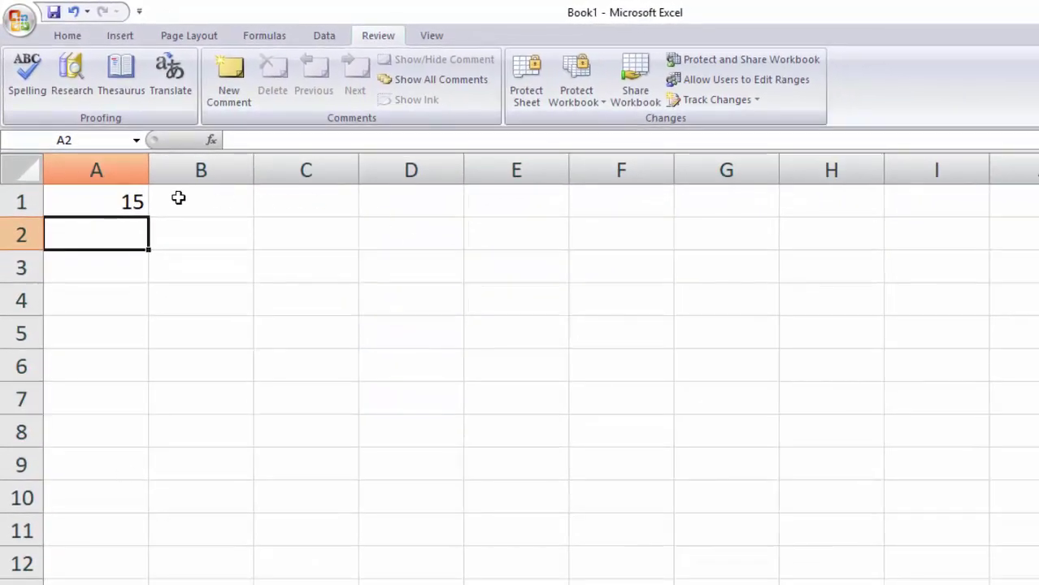
Step: Fill A1's RANDBETWEEN formula across to G1 and then down to row 9
click(88, 221)
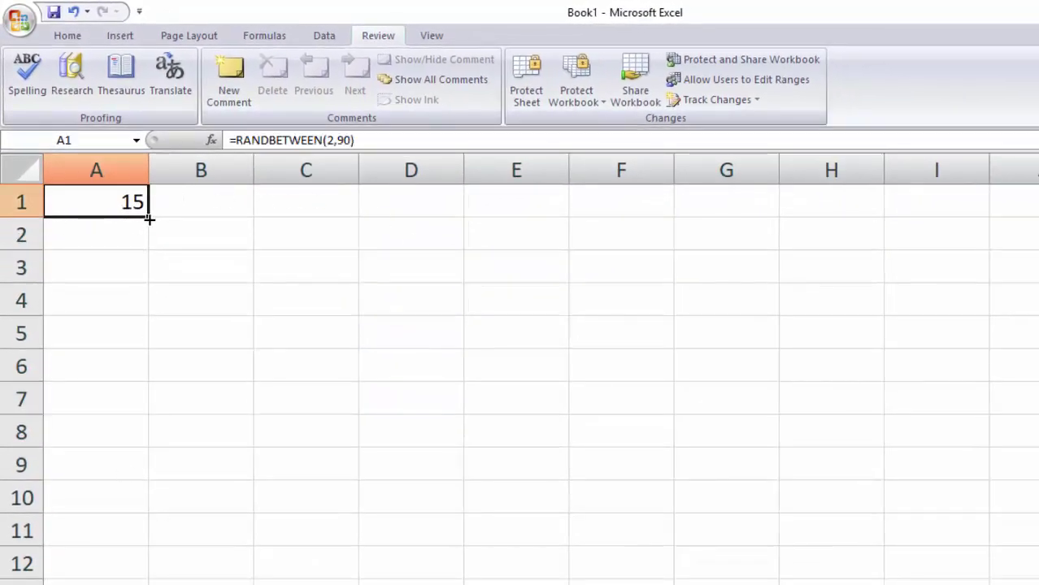
drag(148, 218, 776, 219)
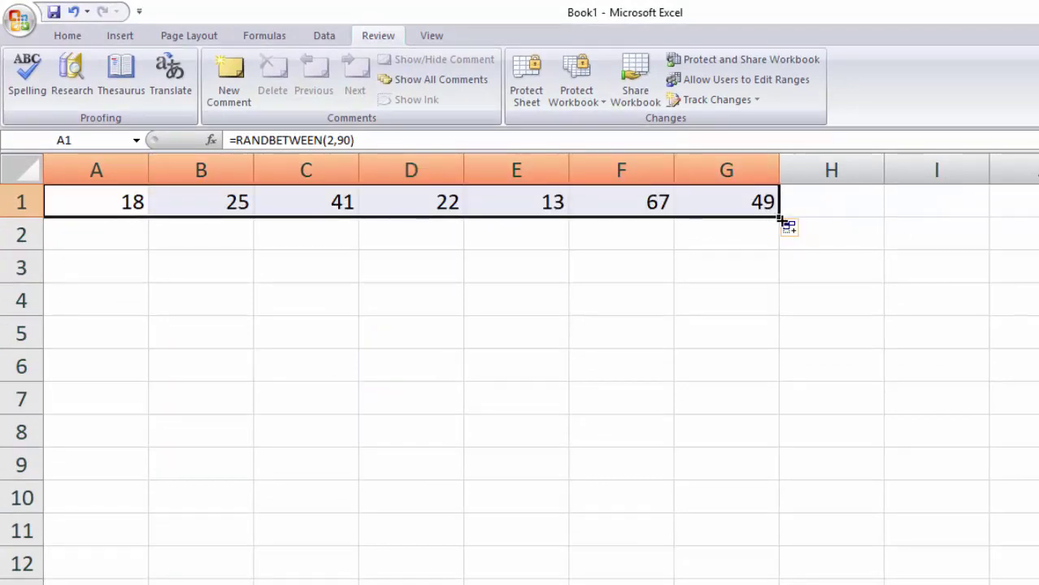
drag(777, 216, 817, 470)
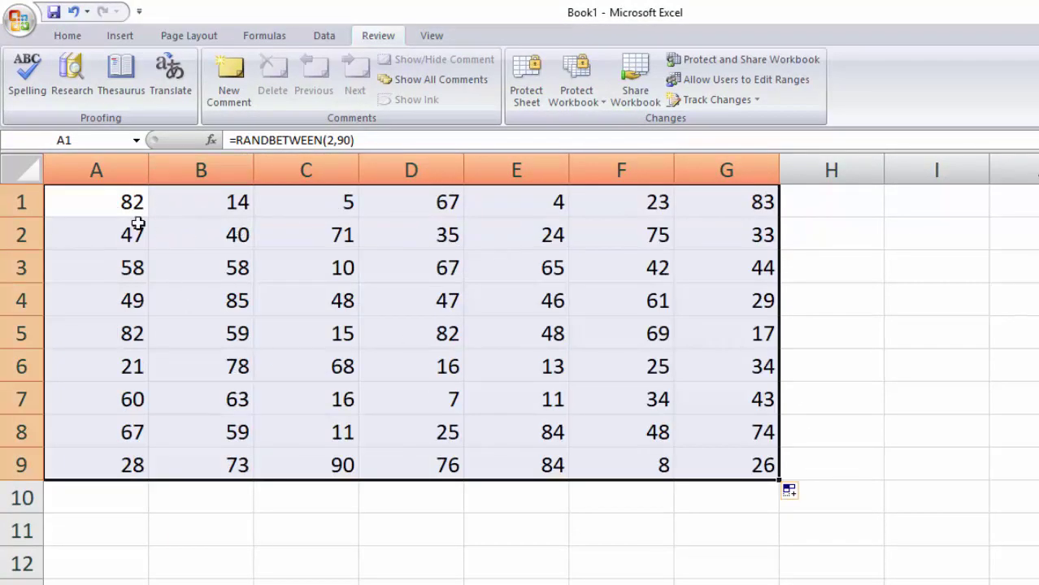
Step: Select columns A, B and C, then select the whole A1:G9 number grid
click(112, 173)
click(187, 170)
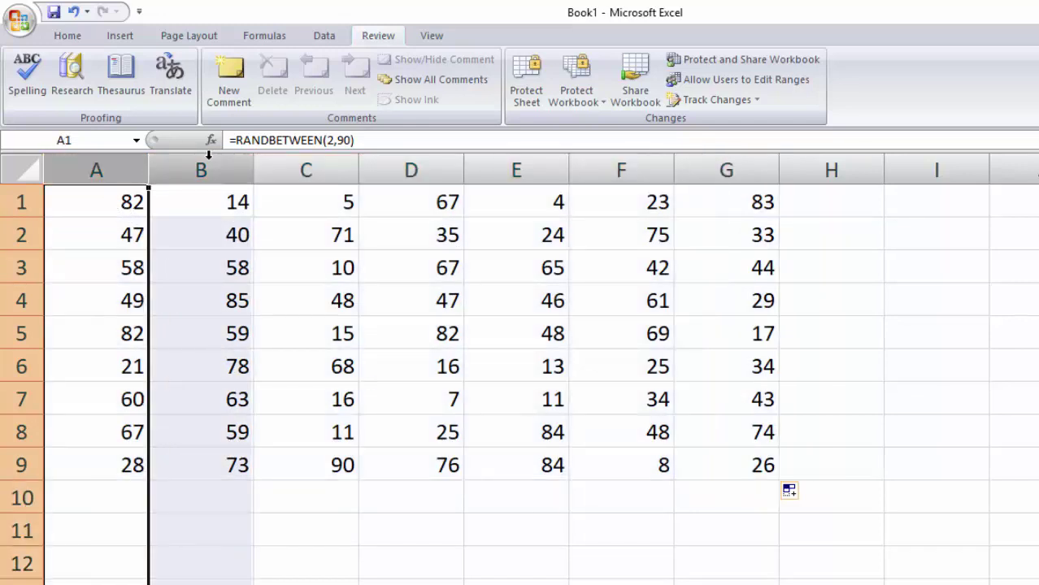
click(276, 168)
mouse_move(86, 213)
mouse_down()
mouse_move(657, 373)
mouse_move(733, 469)
mouse_up()
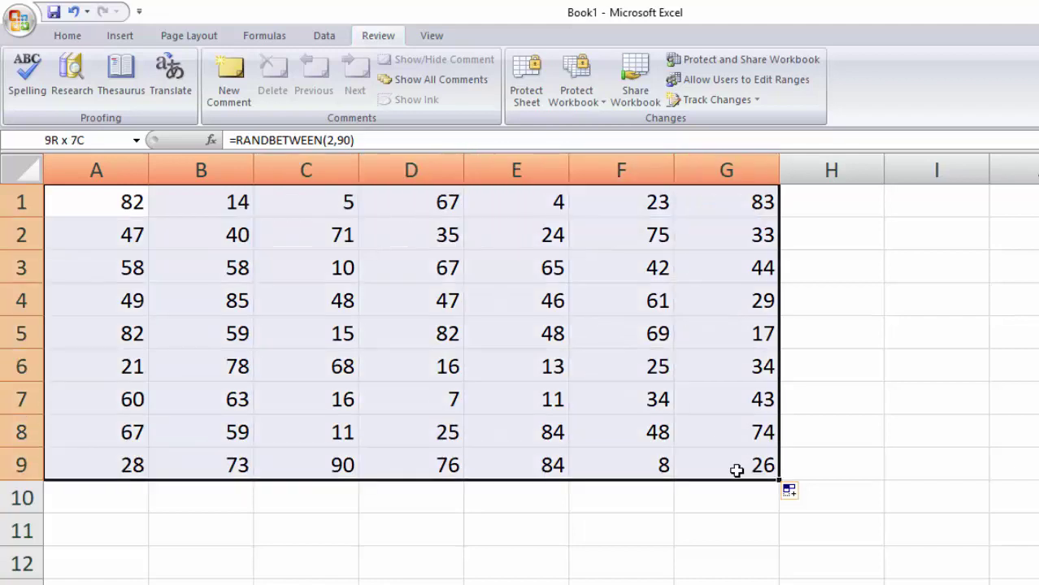
Step: Apply All Borders to the A1:G9 grid from the Home tab, then reselect a block of cells
click(81, 37)
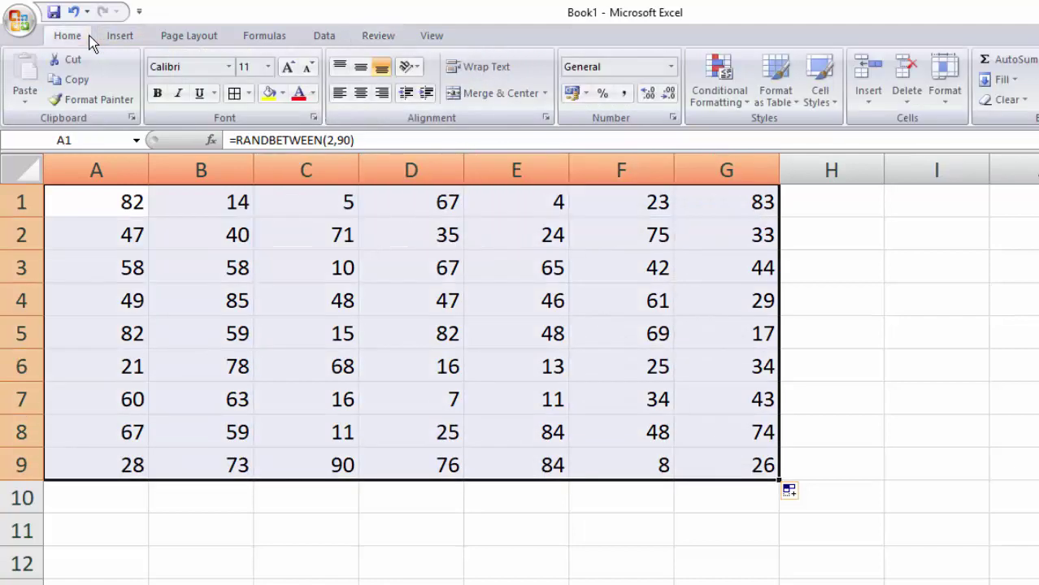
click(234, 93)
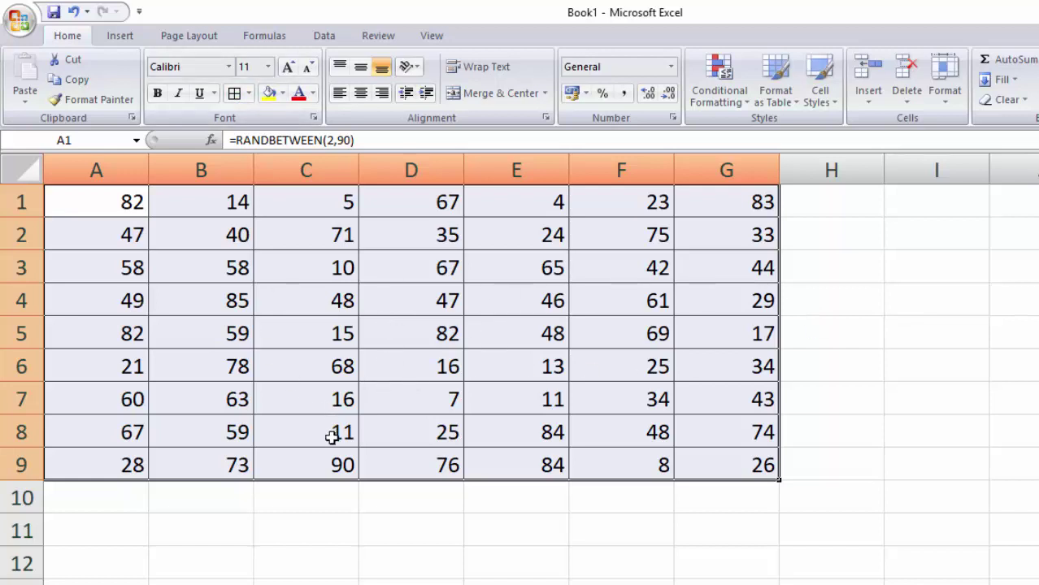
click(348, 534)
mouse_move(73, 202)
mouse_down()
mouse_move(399, 293)
mouse_move(709, 461)
mouse_up()
Step: Check D5's formula, then select the entire worksheet with the Select All corner
click(115, 202)
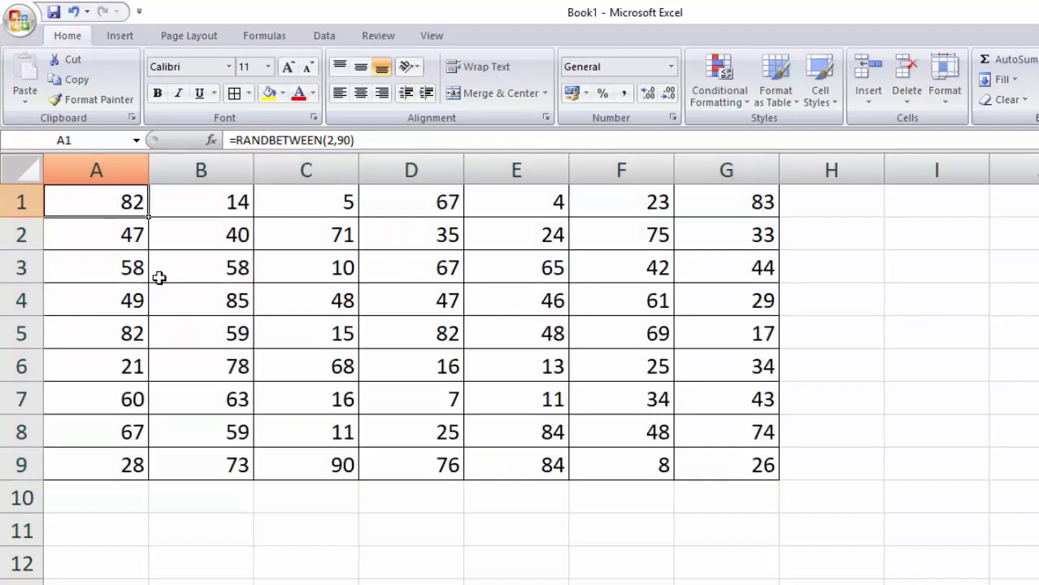
click(429, 335)
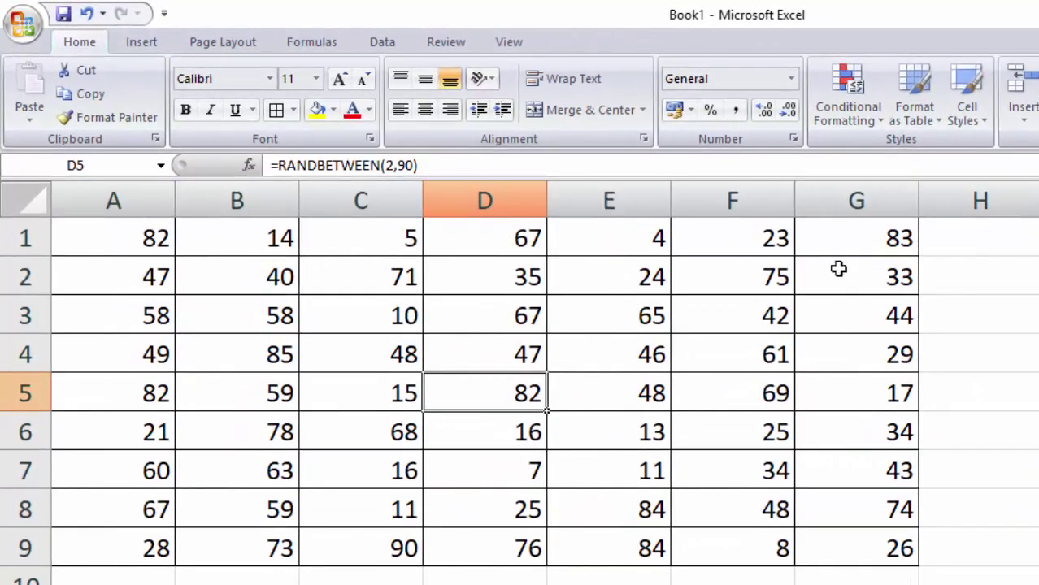
click(42, 205)
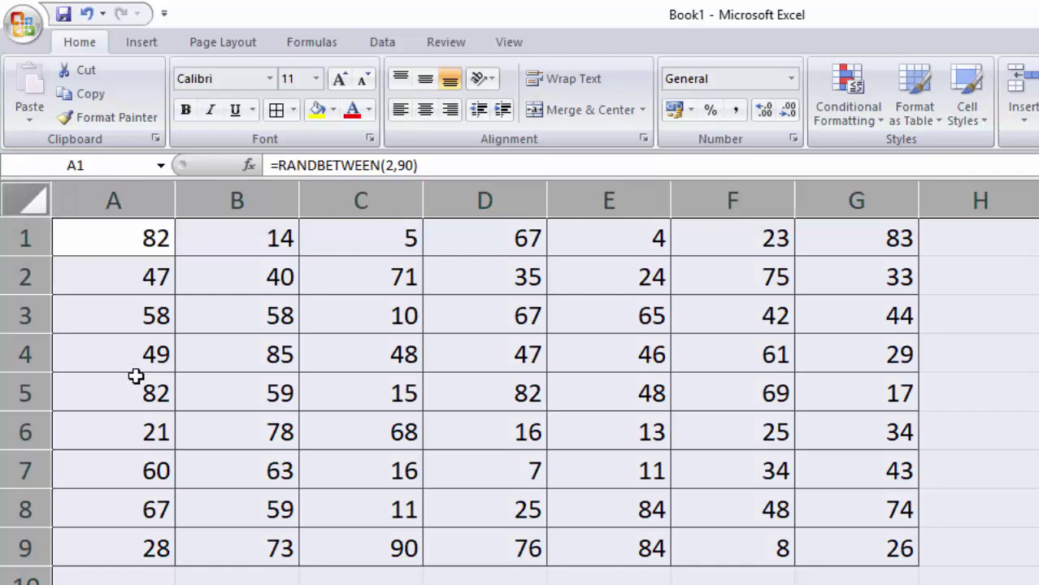
Step: Clear the Locked option for all cells in Format Cells' Protection settings
key(ctrl+1)
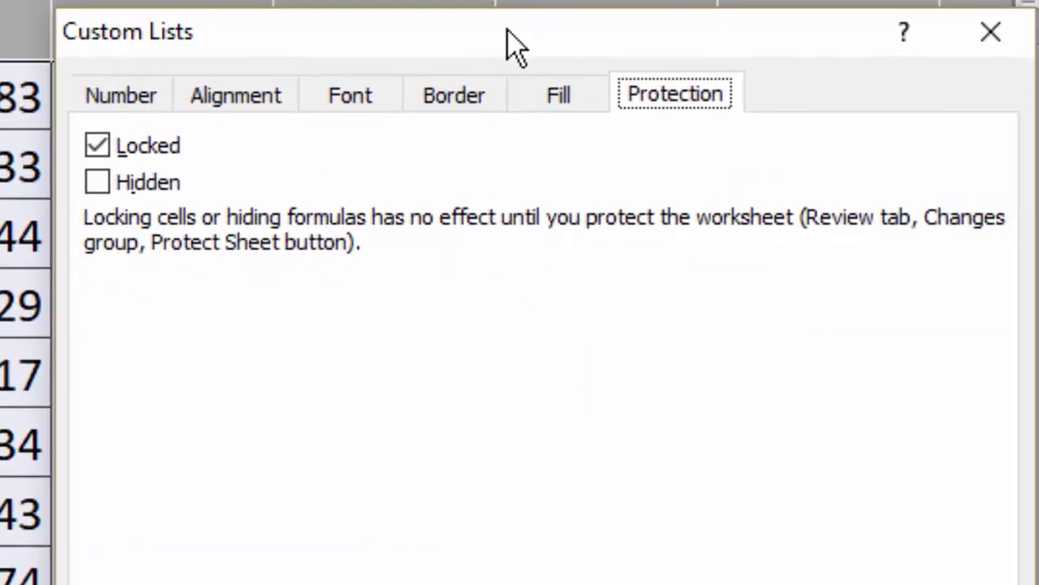
drag(506, 41, 394, 47)
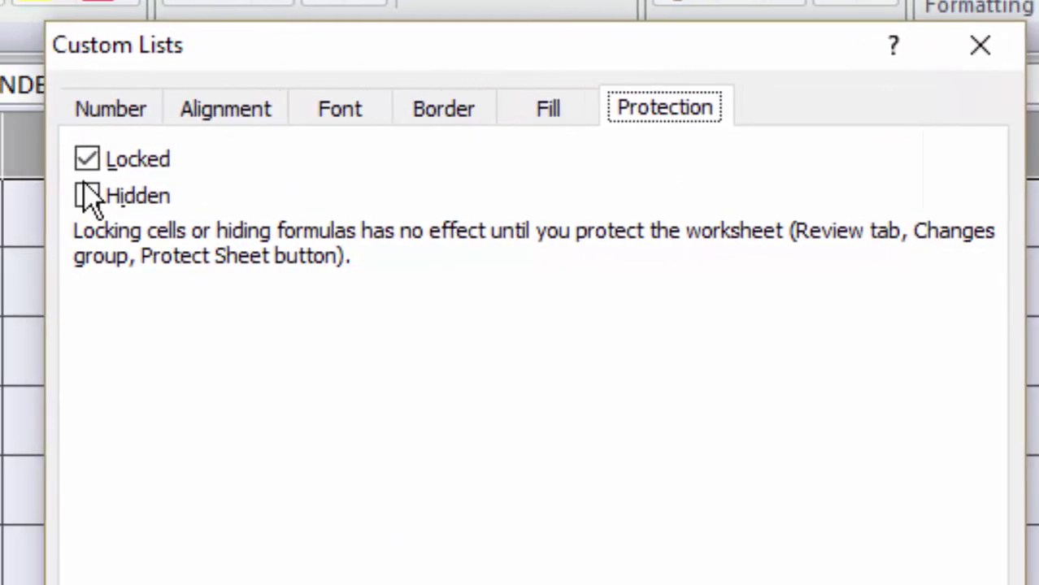
click(49, 161)
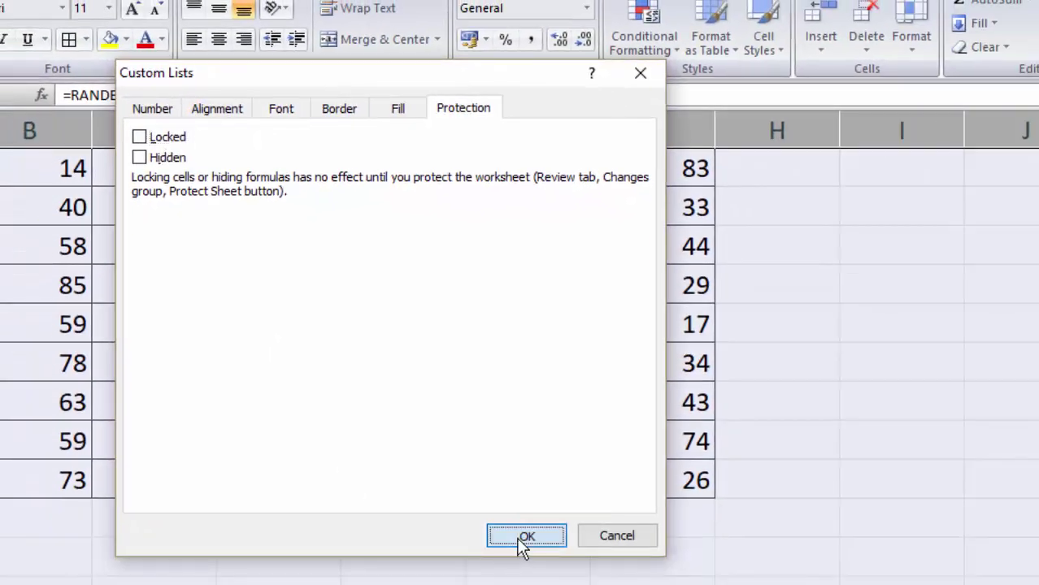
click(524, 540)
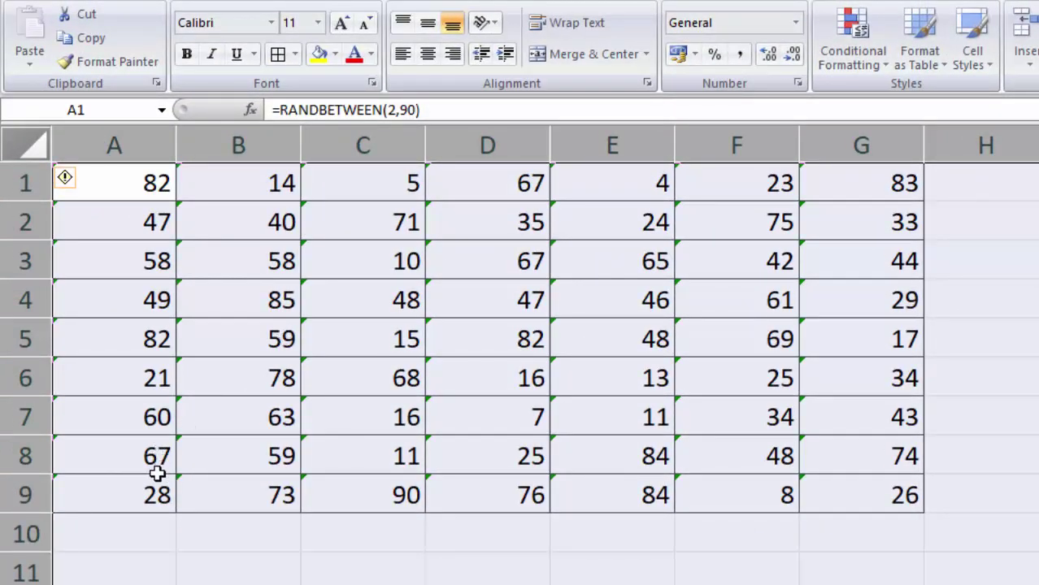
Step: Select the number grid column by column, from A1:A9 across to G9
drag(147, 491, 156, 187)
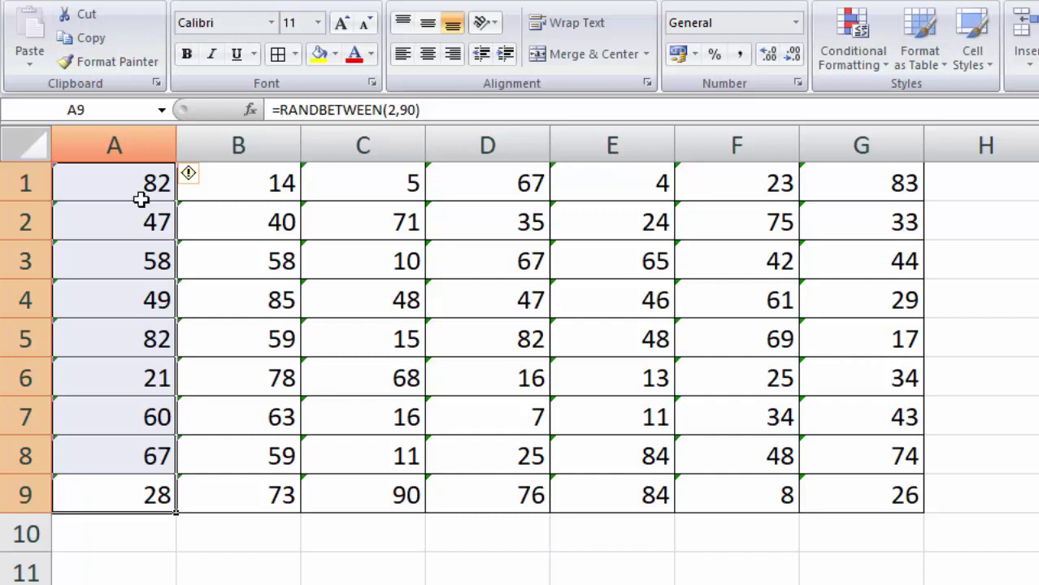
click(241, 171)
drag(241, 173, 242, 494)
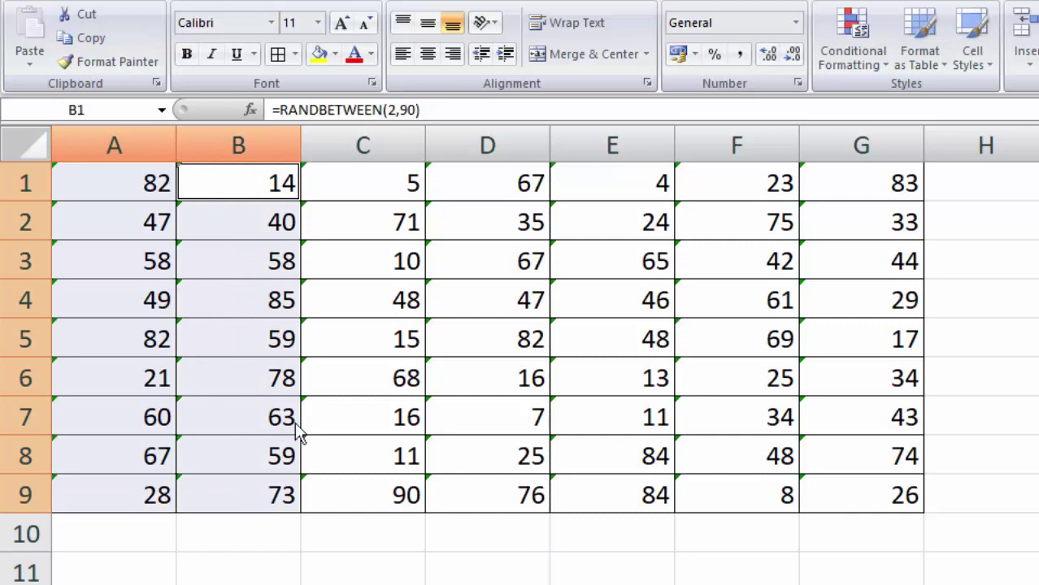
ctrl+click(395, 178)
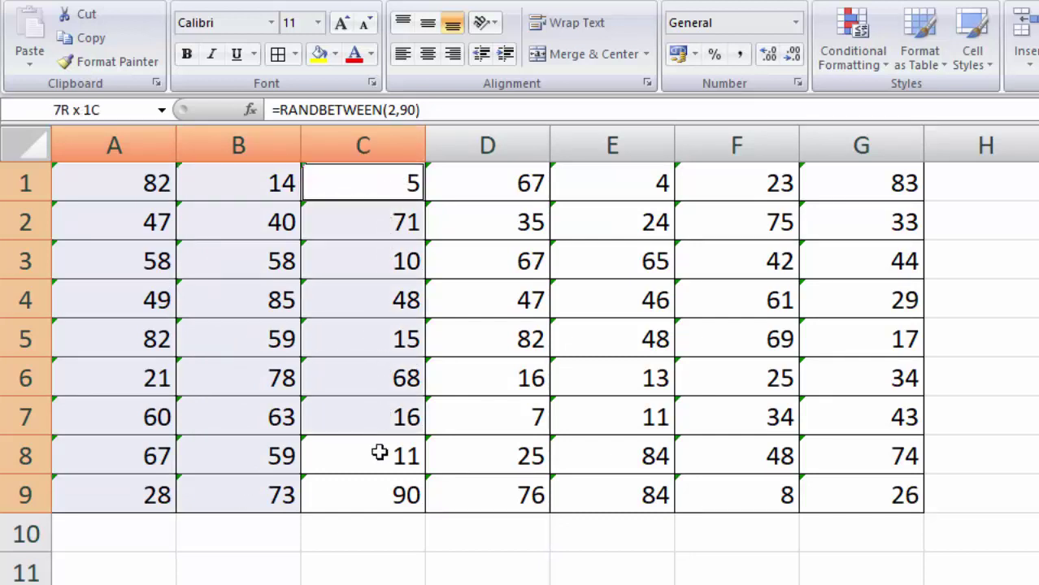
drag(390, 217, 378, 495)
drag(861, 183, 488, 495)
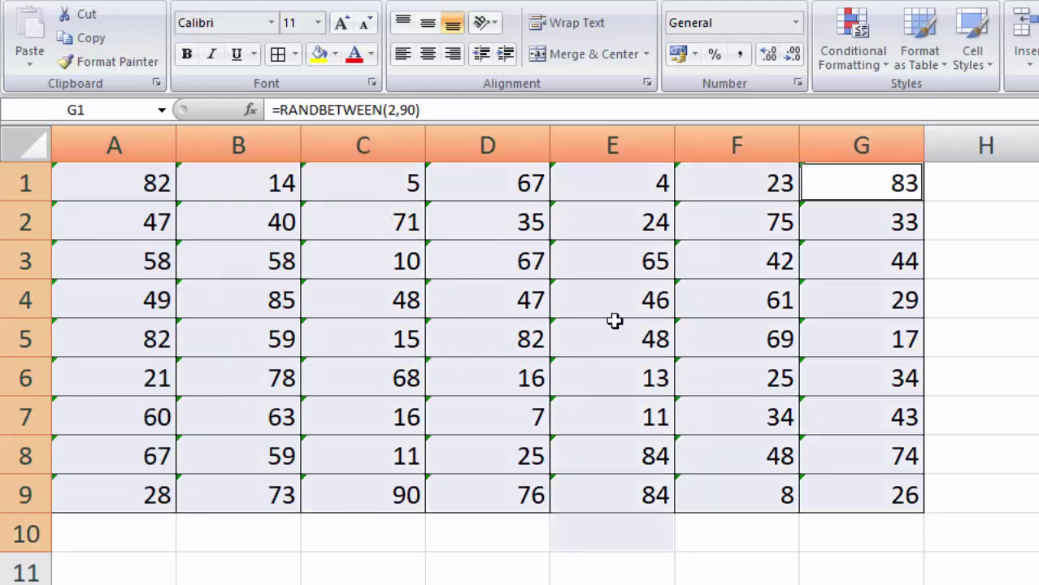
Step: Turn on Locked and Hidden for the A1:G9 cells in Format Cells
right_click(507, 412)
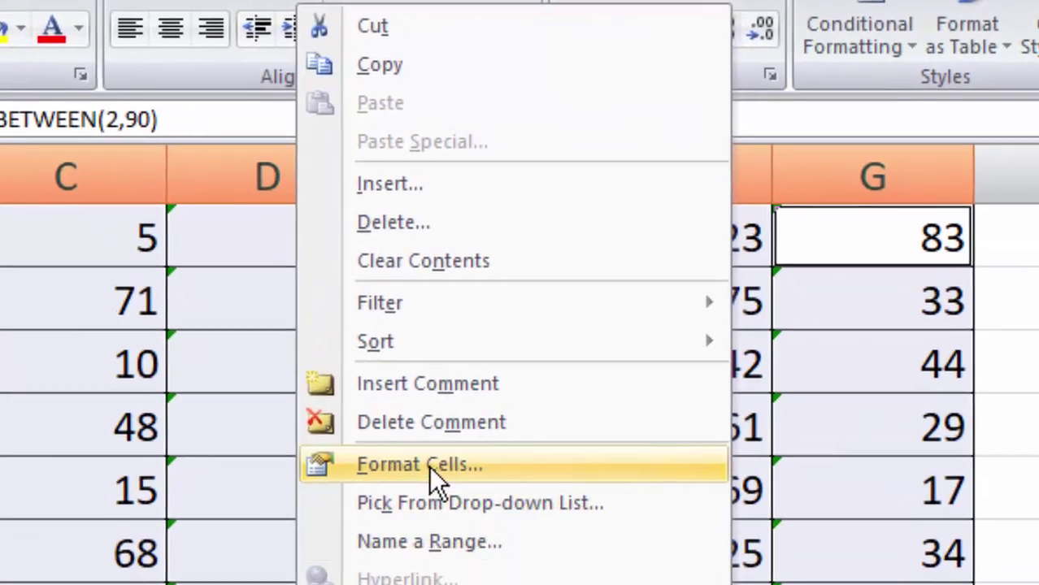
click(431, 468)
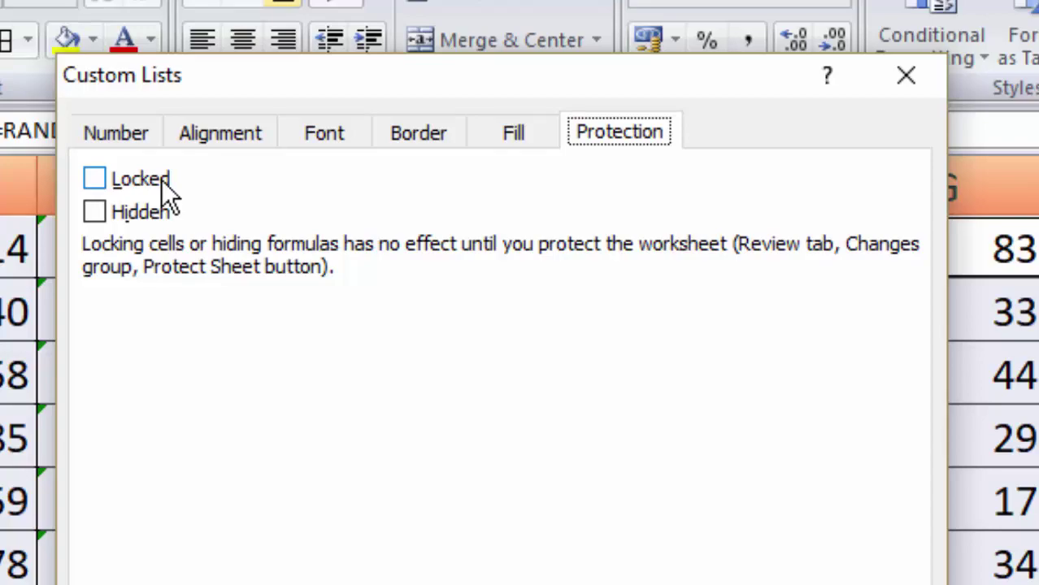
click(162, 180)
click(153, 211)
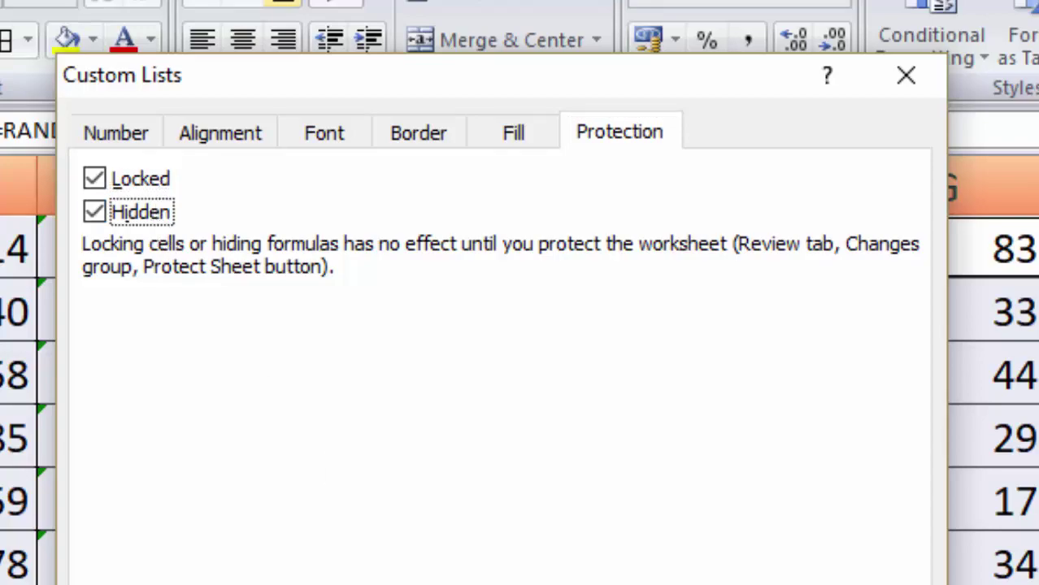
key(Return)
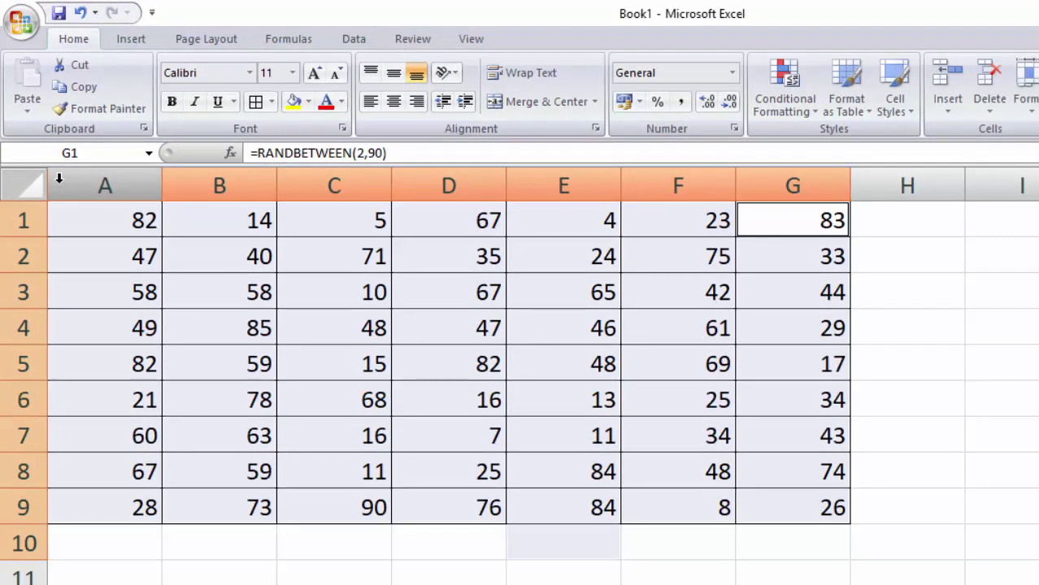
Step: Protect the whole sheet from the Review tab with a password, confirming it a second time
click(42, 185)
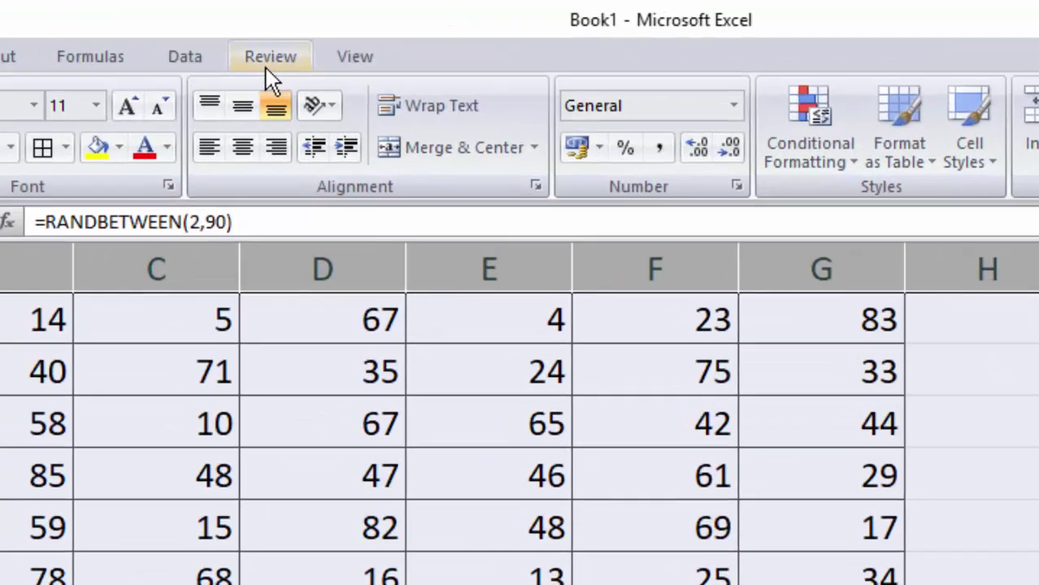
click(412, 38)
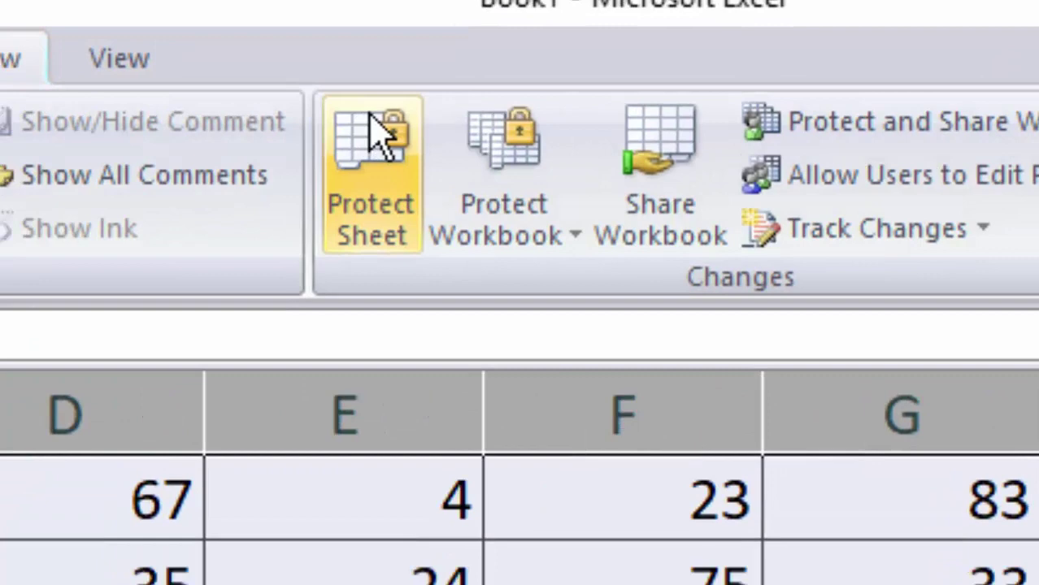
click(346, 179)
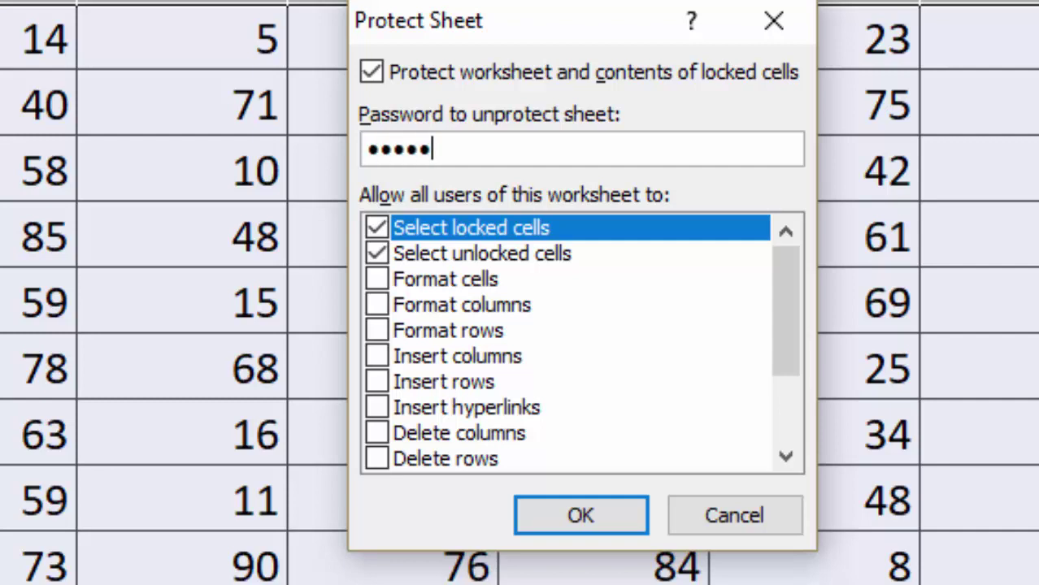
key(Return)
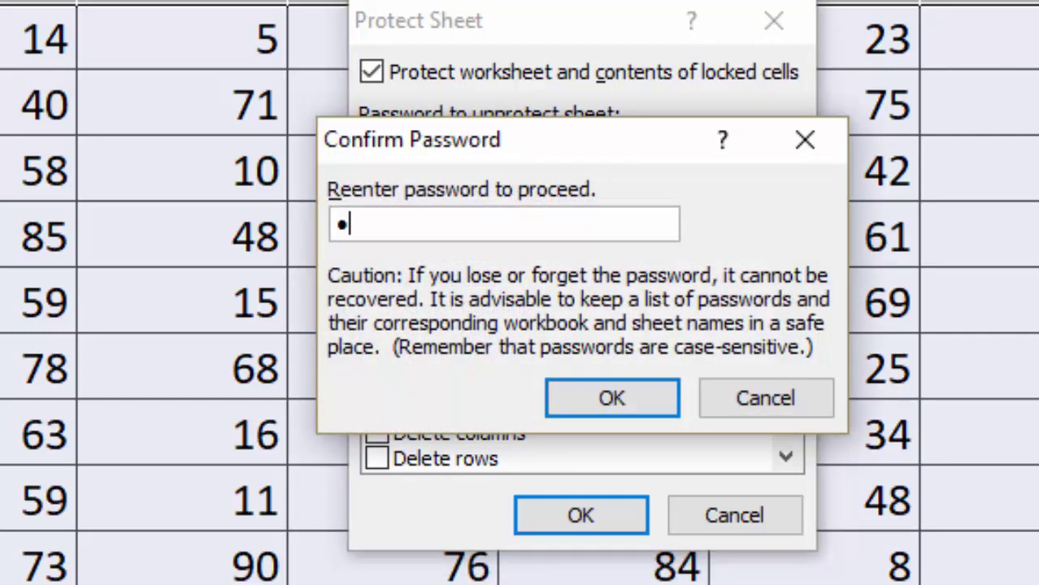
key(Return)
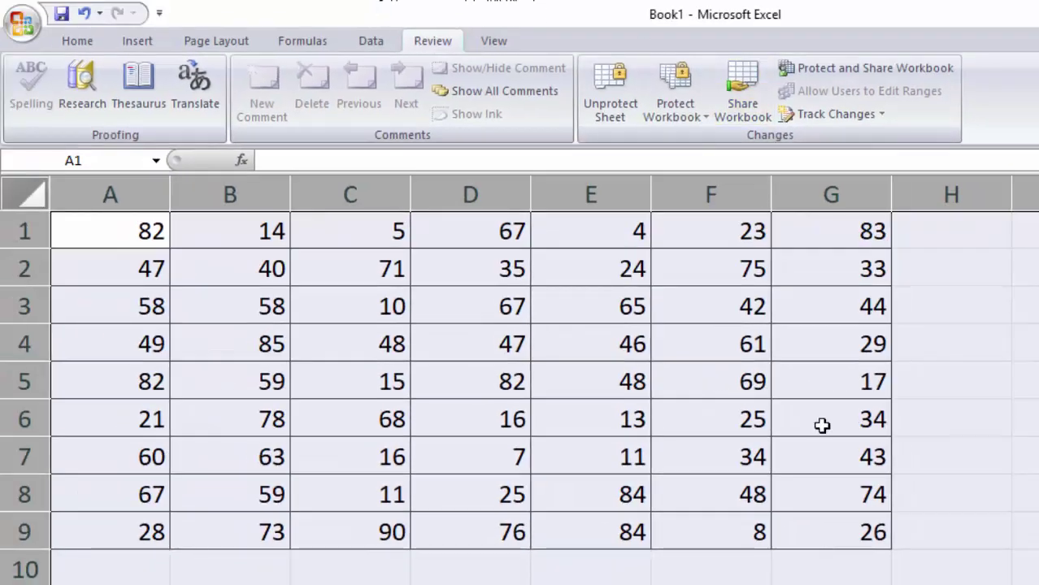
click(943, 429)
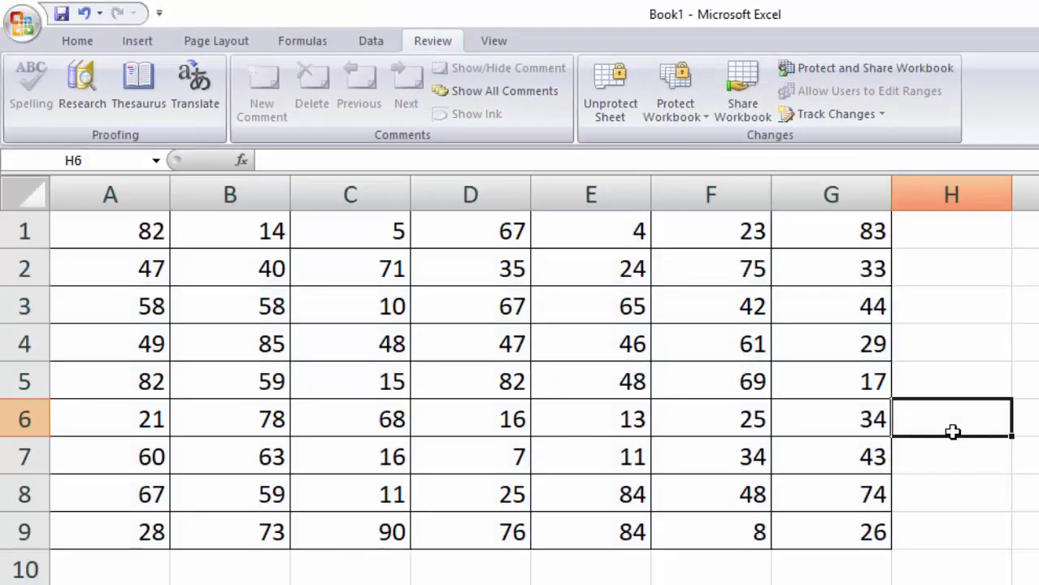
click(191, 239)
click(305, 332)
click(478, 343)
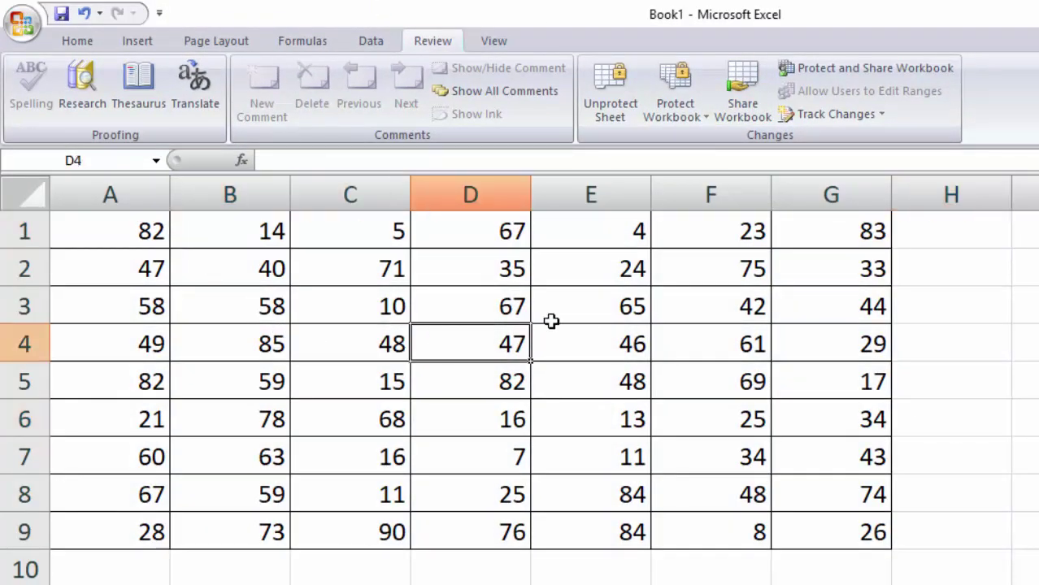
click(636, 261)
click(827, 429)
click(831, 532)
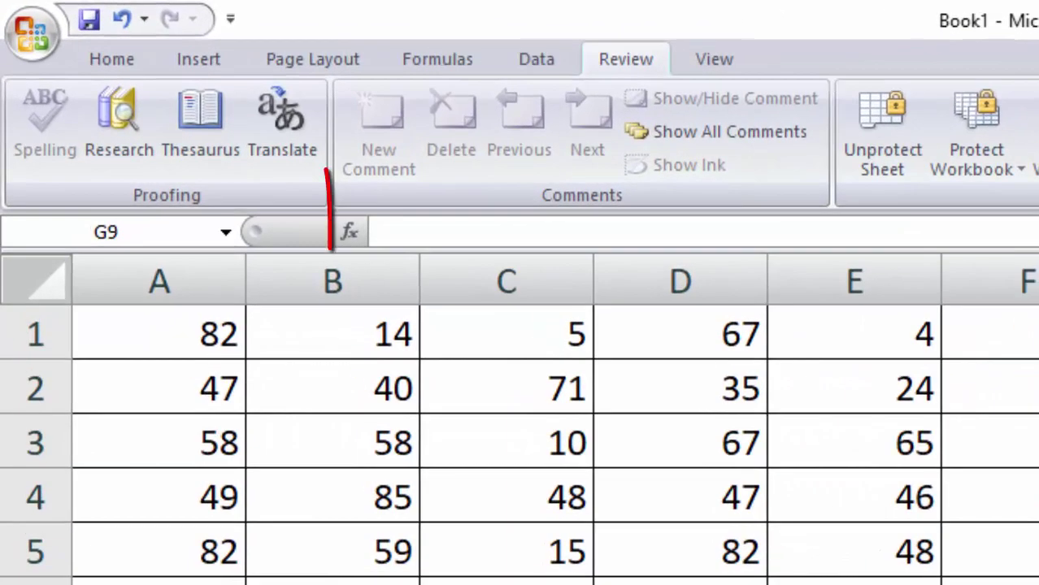
click(711, 569)
click(680, 583)
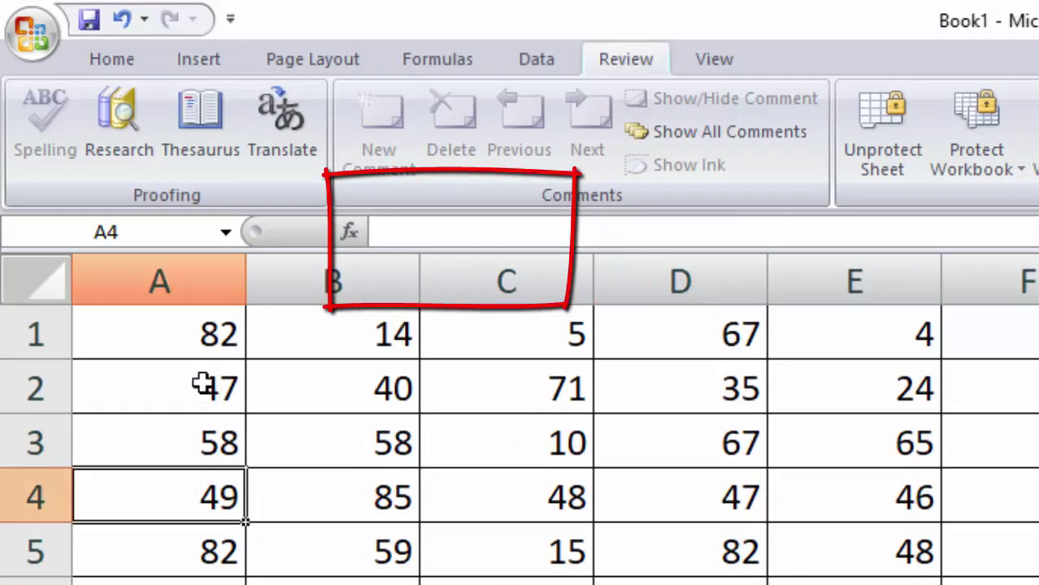
click(204, 383)
click(141, 334)
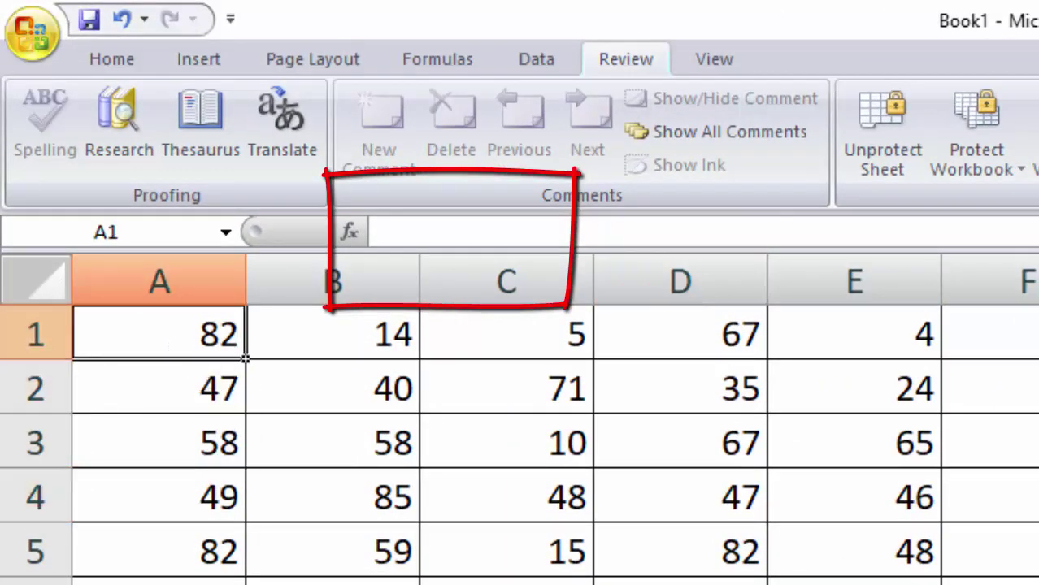